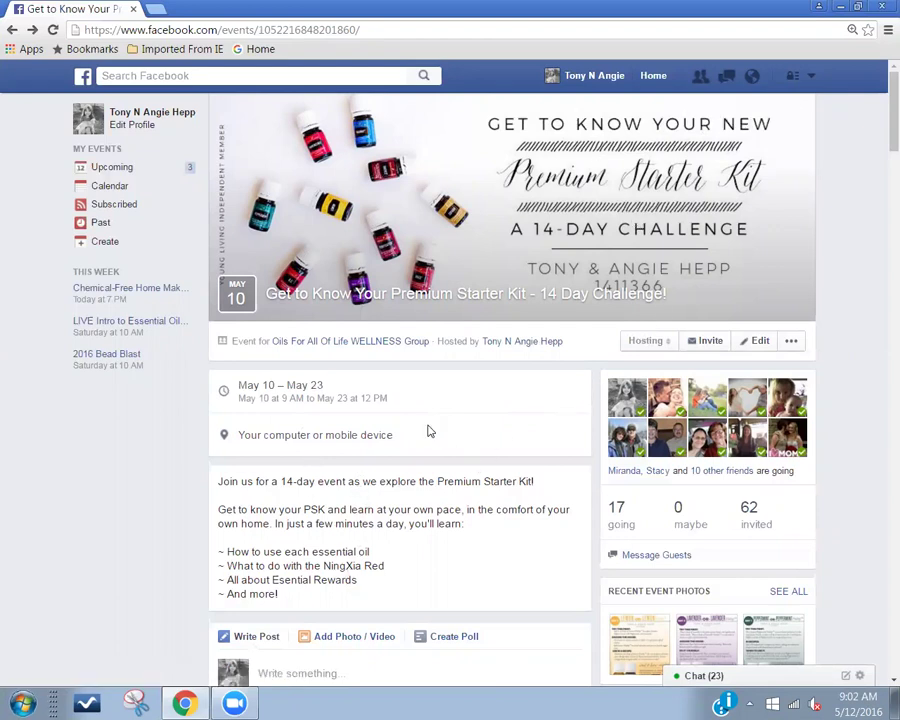
Scroll down the event page to the pinned Table of Contents post
{"action": "scroll", "coordinate": [393, 415], "scroll_direction": "down", "scroll_amount": 5}
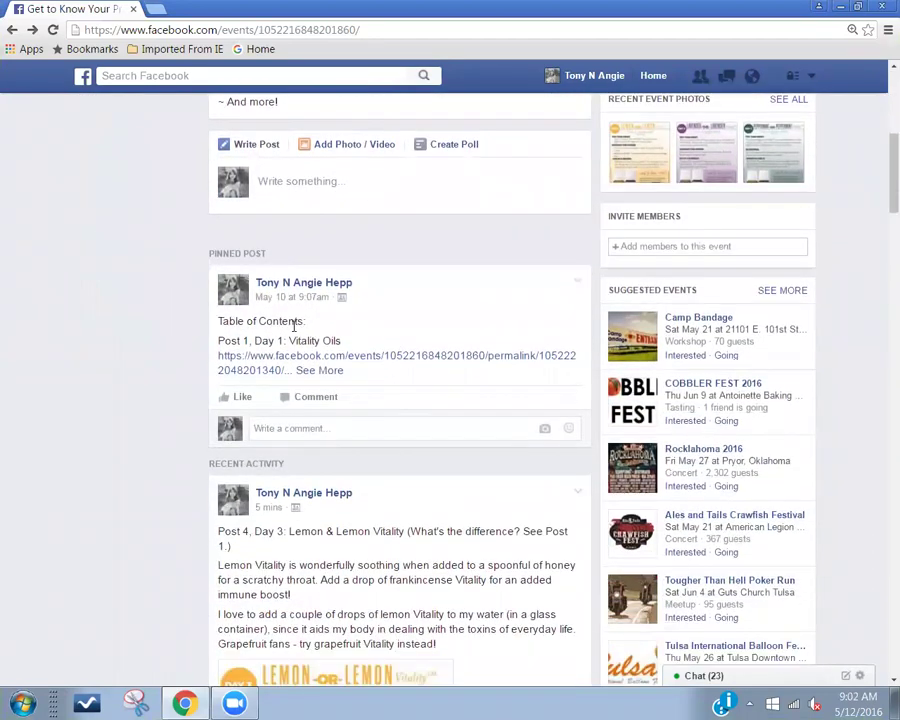
{"action": "left_click", "coordinate": [578, 283]}
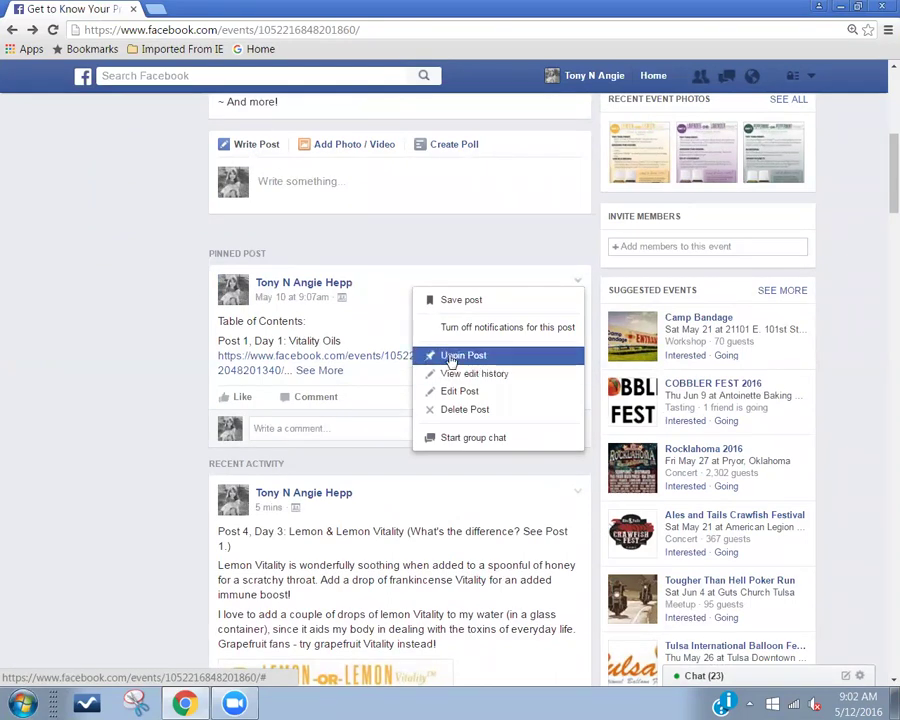
{"action": "left_click", "coordinate": [408, 325]}
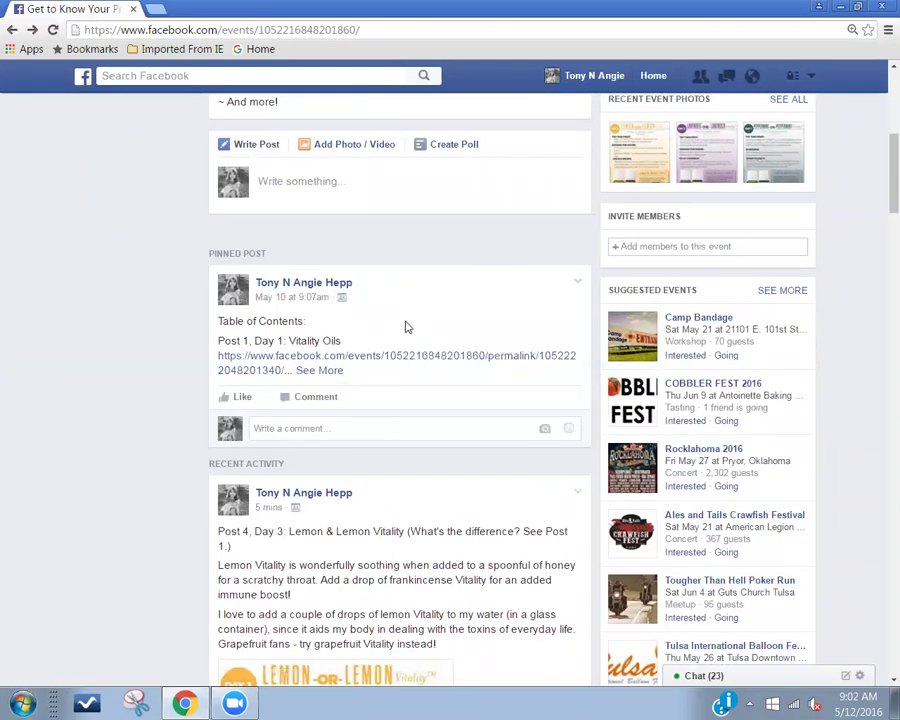
{"action": "scroll", "coordinate": [281, 327], "scroll_direction": "up", "scroll_amount": 3}
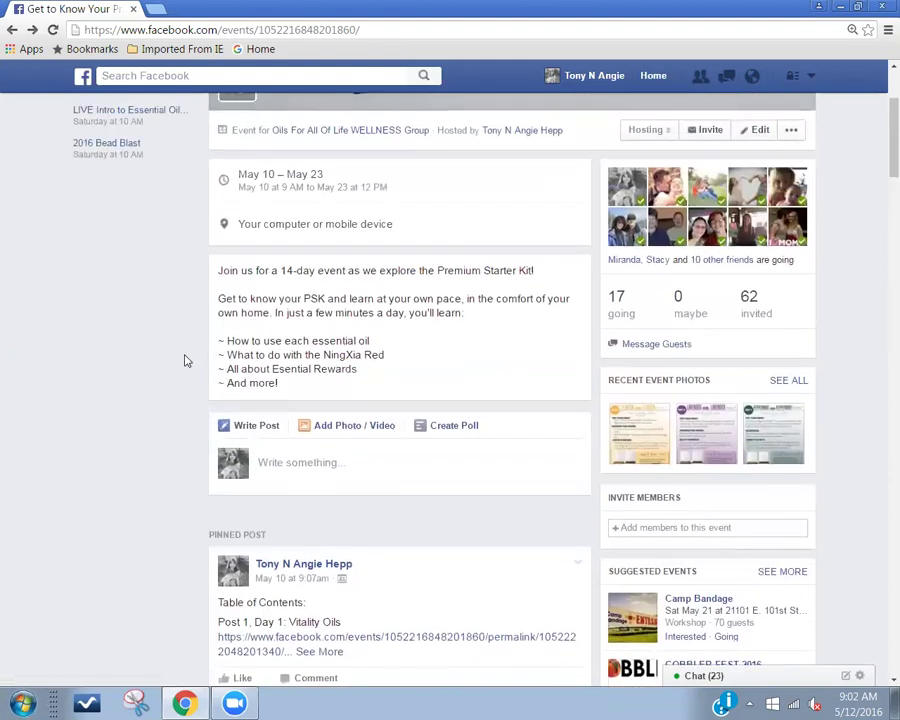
{"action": "scroll", "coordinate": [330, 142], "scroll_direction": "up", "scroll_amount": 2}
{"action": "scroll", "coordinate": [420, 240], "scroll_direction": "down", "scroll_amount": 3}
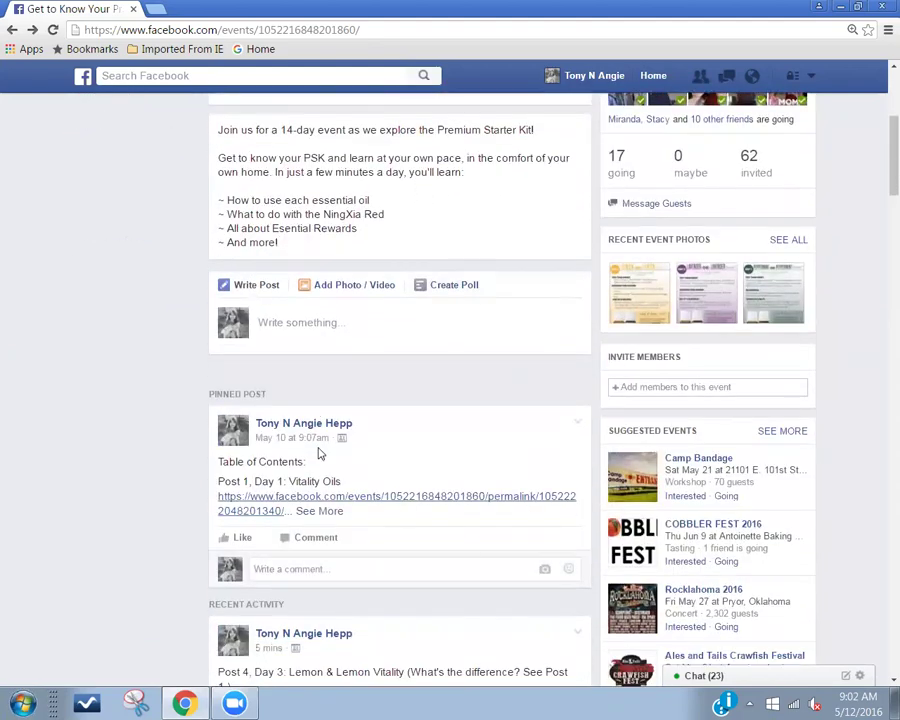
{"action": "scroll", "coordinate": [312, 440], "scroll_direction": "down", "scroll_amount": 2}
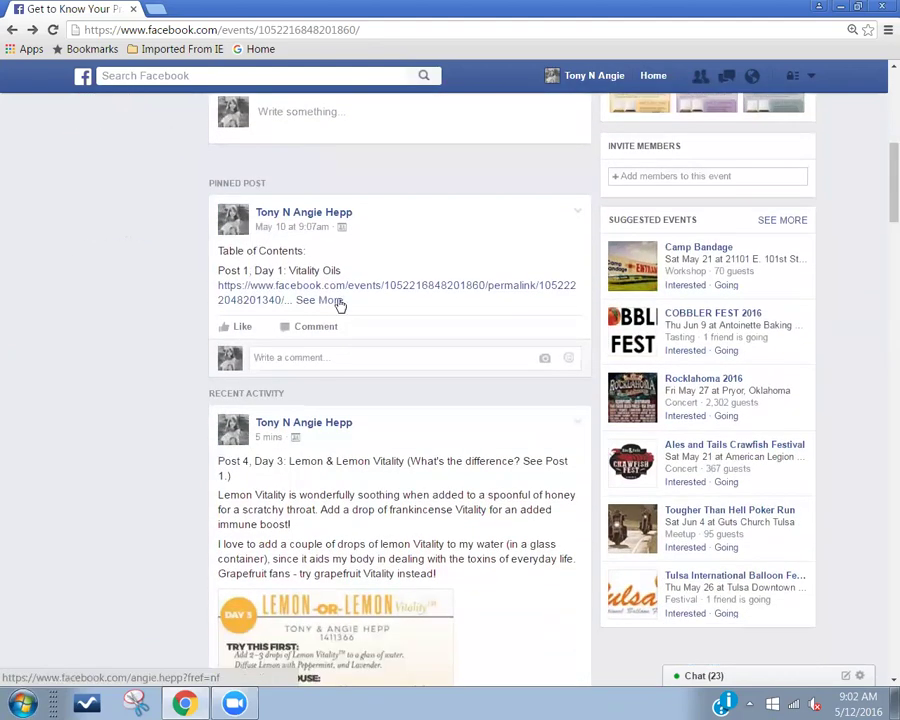
Expand the pinned Table of Contents post with See More to review its entries
{"action": "left_click", "coordinate": [336, 302]}
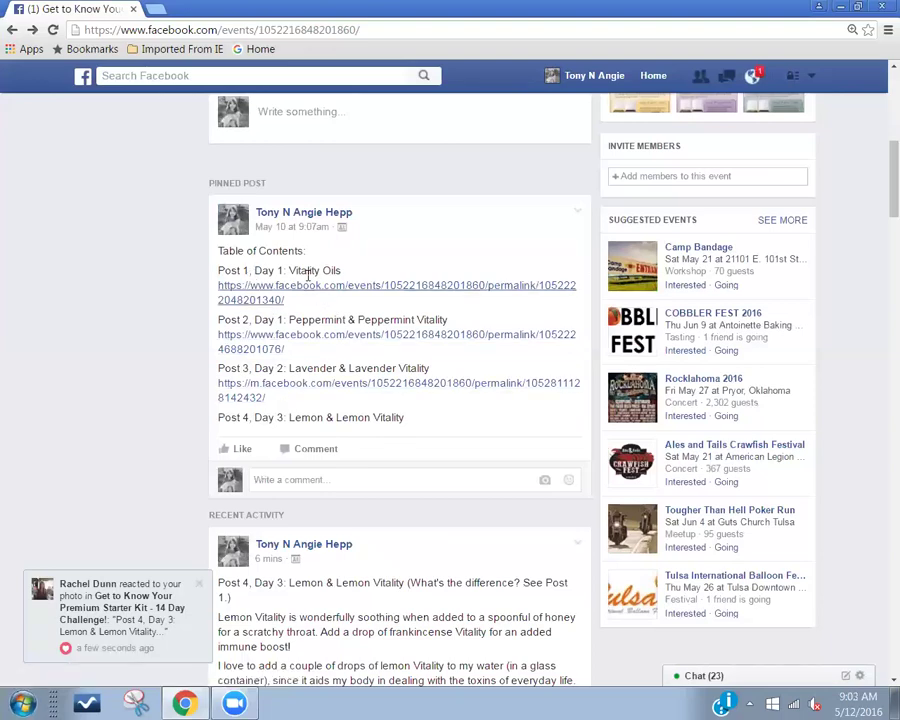
{"action": "scroll", "coordinate": [318, 316], "scroll_direction": "down", "scroll_amount": 10}
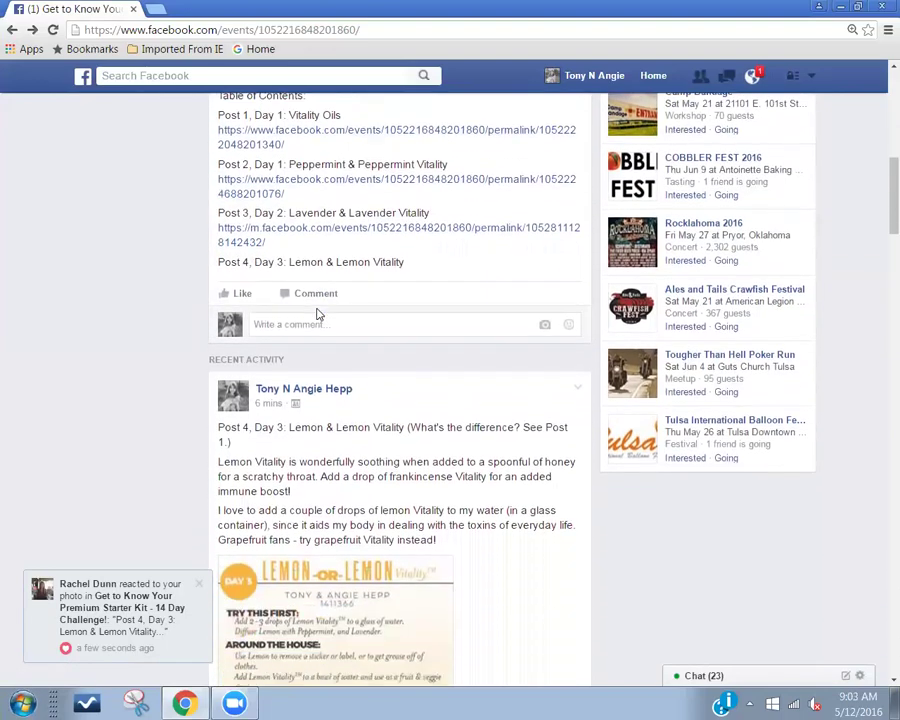
{"action": "scroll", "coordinate": [318, 316], "scroll_direction": "down", "scroll_amount": 5}
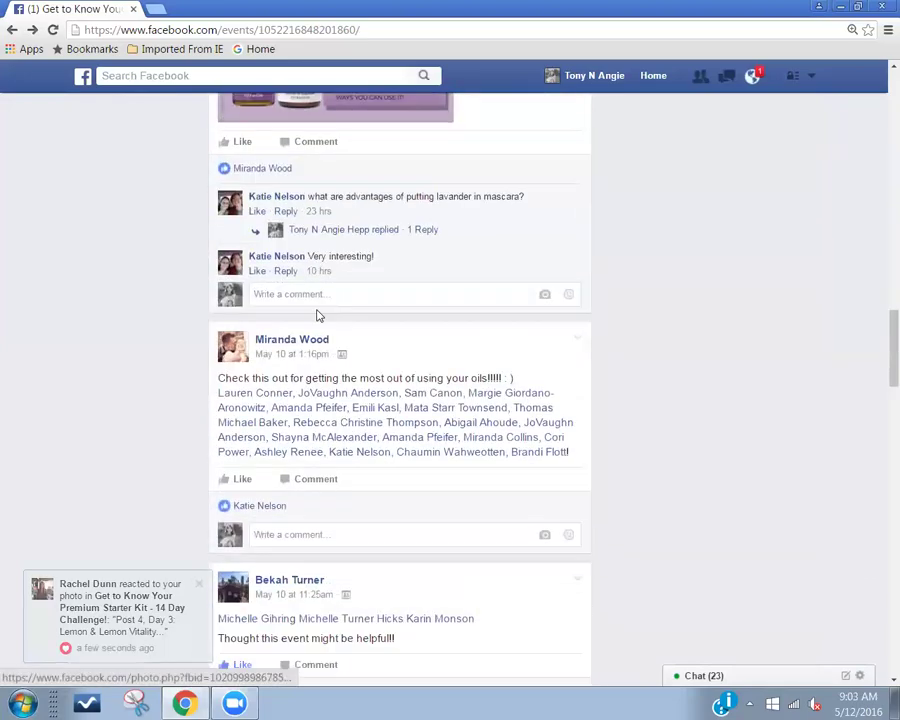
{"action": "scroll", "coordinate": [318, 316], "scroll_direction": "up", "scroll_amount": 12}
{"action": "scroll", "coordinate": [318, 316], "scroll_direction": "up", "scroll_amount": 10}
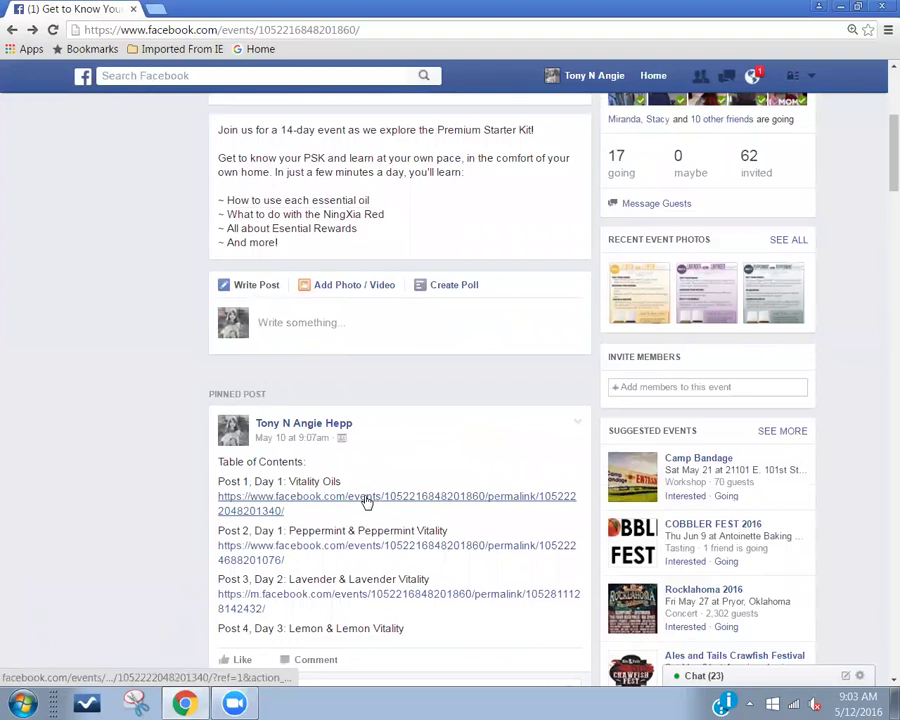
Scroll the feed to find the newest 'Post 4, Day 3: Lemon & Lemon Vitality' post
{"action": "scroll", "coordinate": [177, 418], "scroll_direction": "down", "scroll_amount": 2}
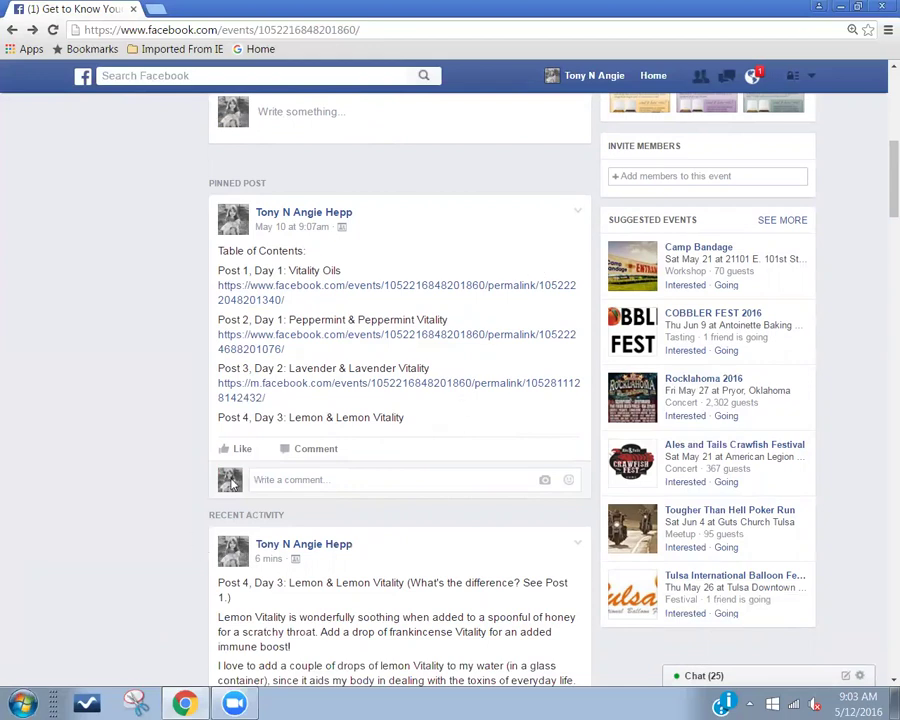
{"action": "scroll", "coordinate": [238, 470], "scroll_direction": "down", "scroll_amount": 1}
{"action": "scroll", "coordinate": [238, 470], "scroll_direction": "down", "scroll_amount": 1}
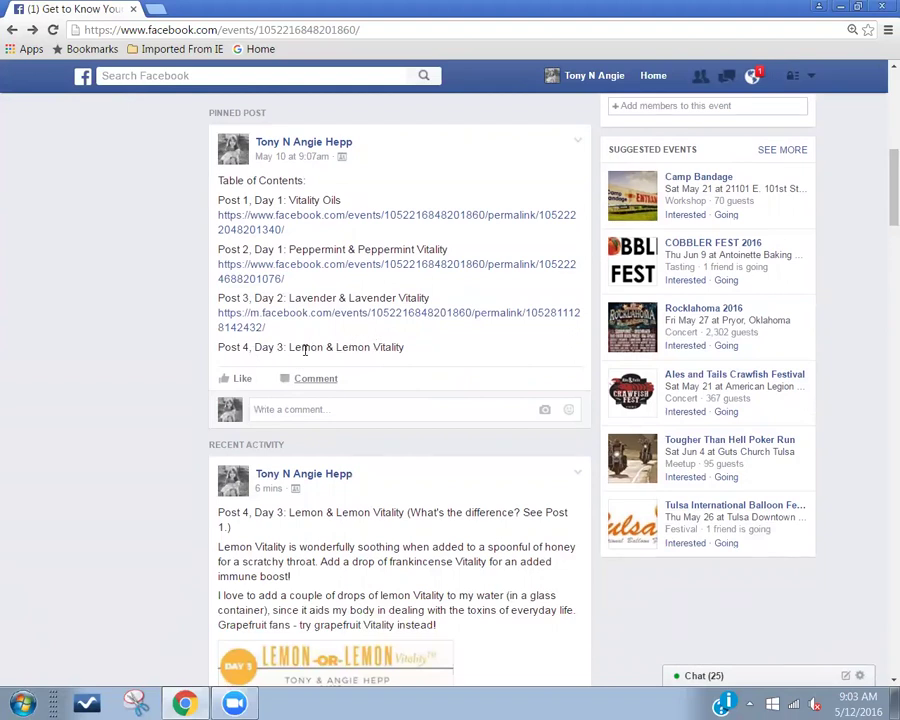
{"action": "scroll", "coordinate": [336, 349], "scroll_direction": "down", "scroll_amount": 3}
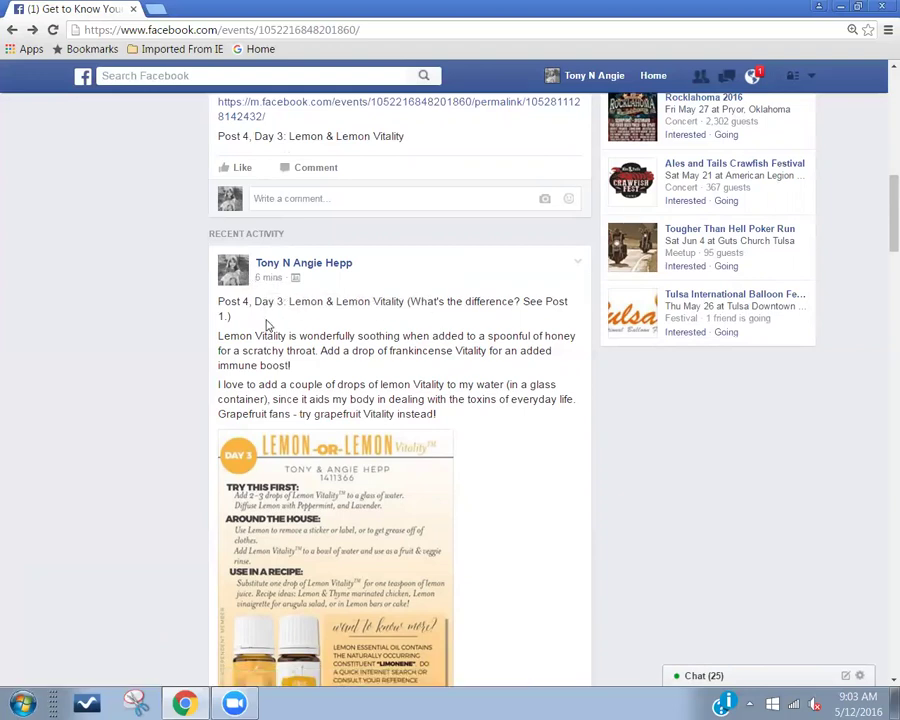
{"action": "scroll", "coordinate": [267, 322], "scroll_direction": "down", "scroll_amount": 5}
{"action": "scroll", "coordinate": [267, 326], "scroll_direction": "down", "scroll_amount": 2}
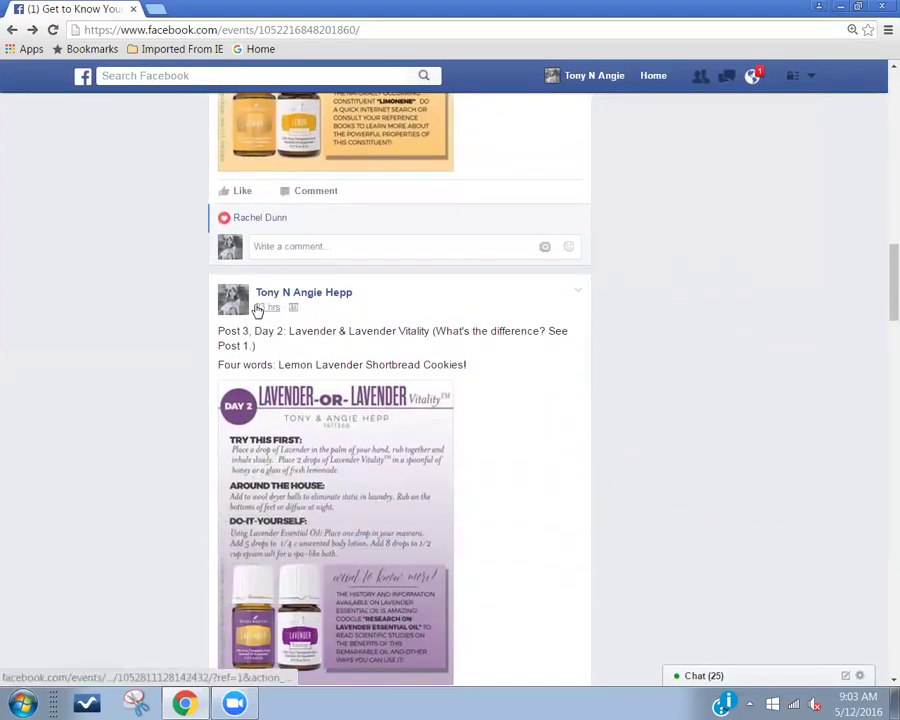
{"action": "scroll", "coordinate": [262, 336], "scroll_direction": "down", "scroll_amount": 1}
{"action": "scroll", "coordinate": [262, 336], "scroll_direction": "down", "scroll_amount": 5}
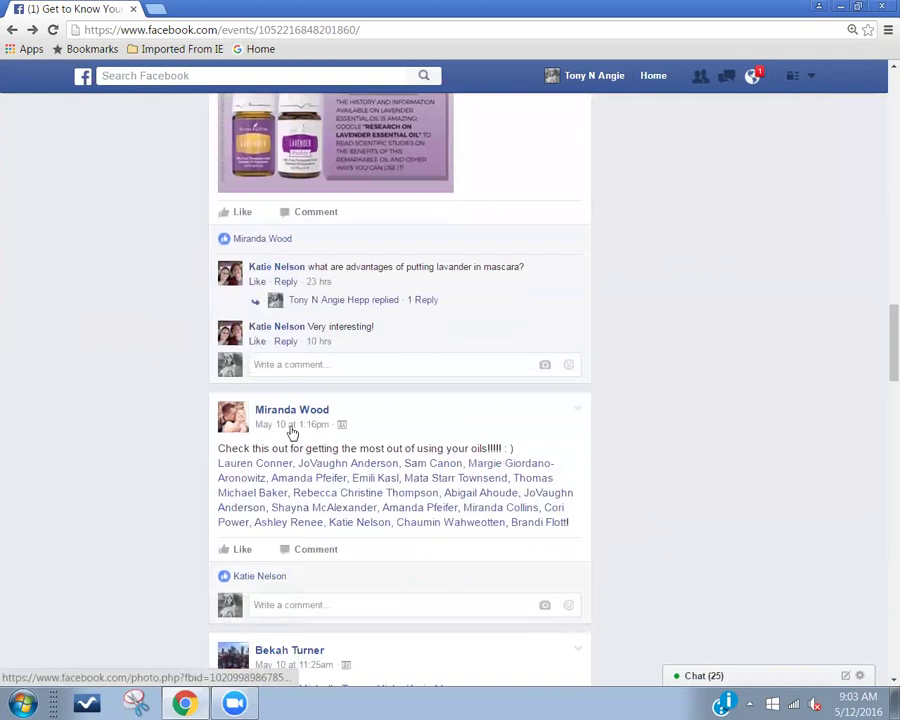
{"action": "mouse_move", "coordinate": [280, 429]}
{"action": "scroll", "coordinate": [118, 426], "scroll_direction": "down", "scroll_amount": 4}
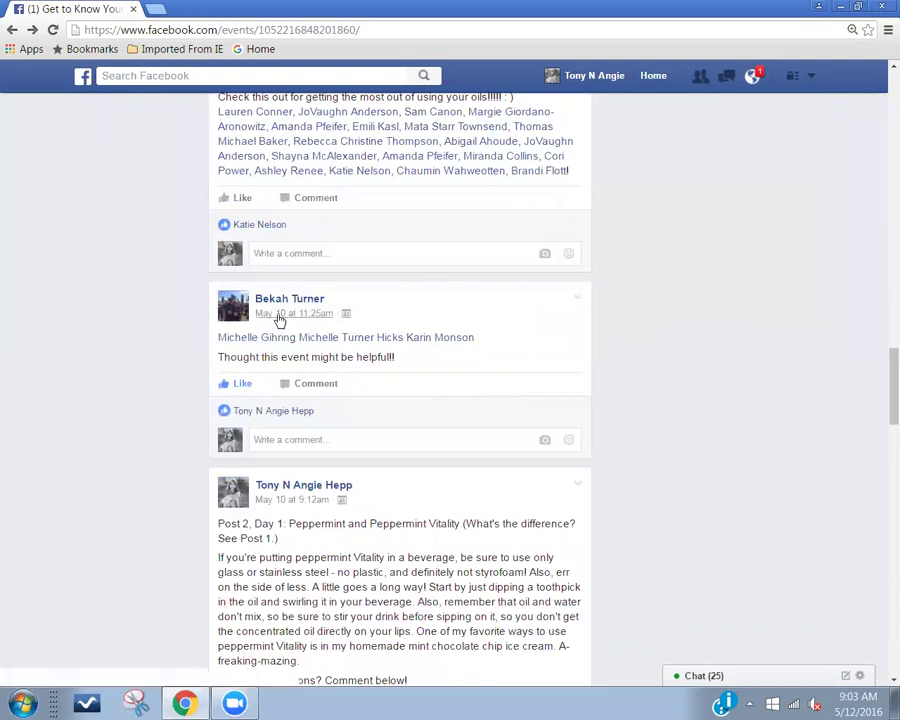
{"action": "scroll", "coordinate": [285, 323], "scroll_direction": "up", "scroll_amount": 10}
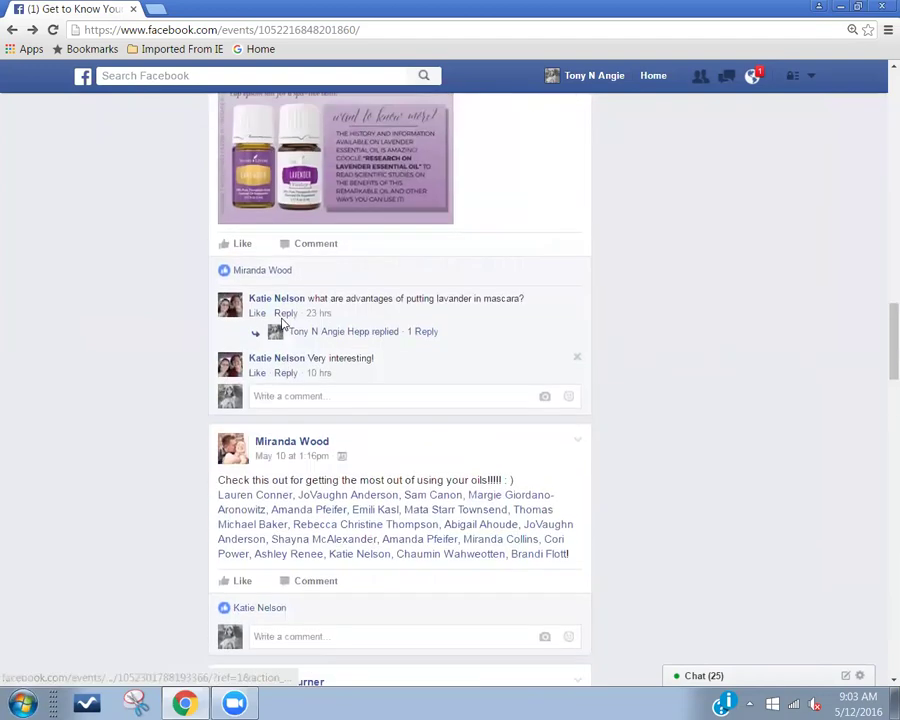
{"action": "scroll", "coordinate": [284, 325], "scroll_direction": "up", "scroll_amount": 3}
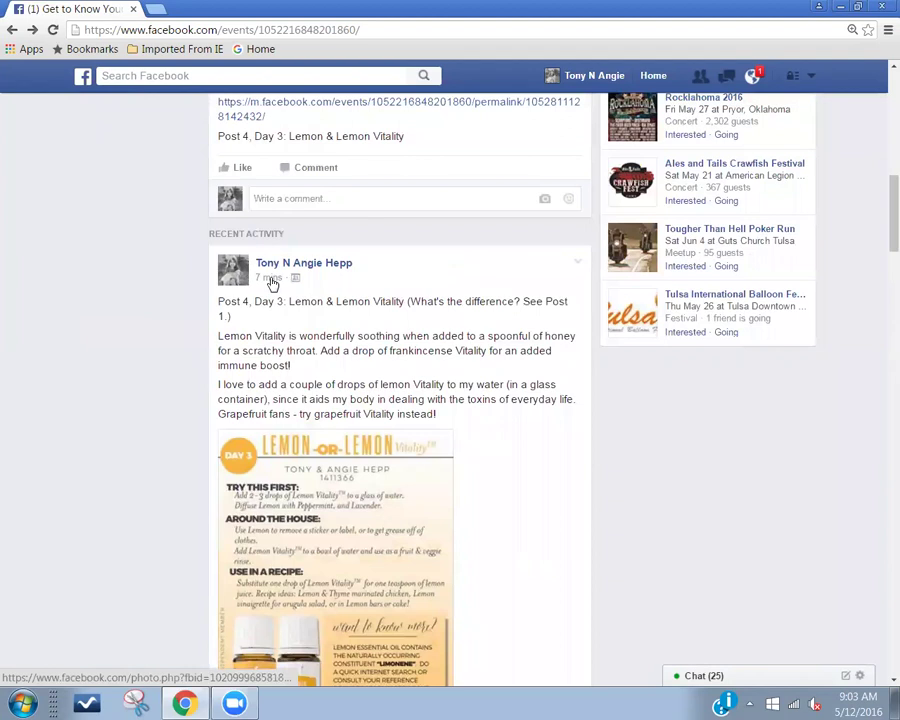
Open the Post 4 Lemon post's permalink in a new tab and switch to it
{"action": "right_click", "coordinate": [270, 283]}
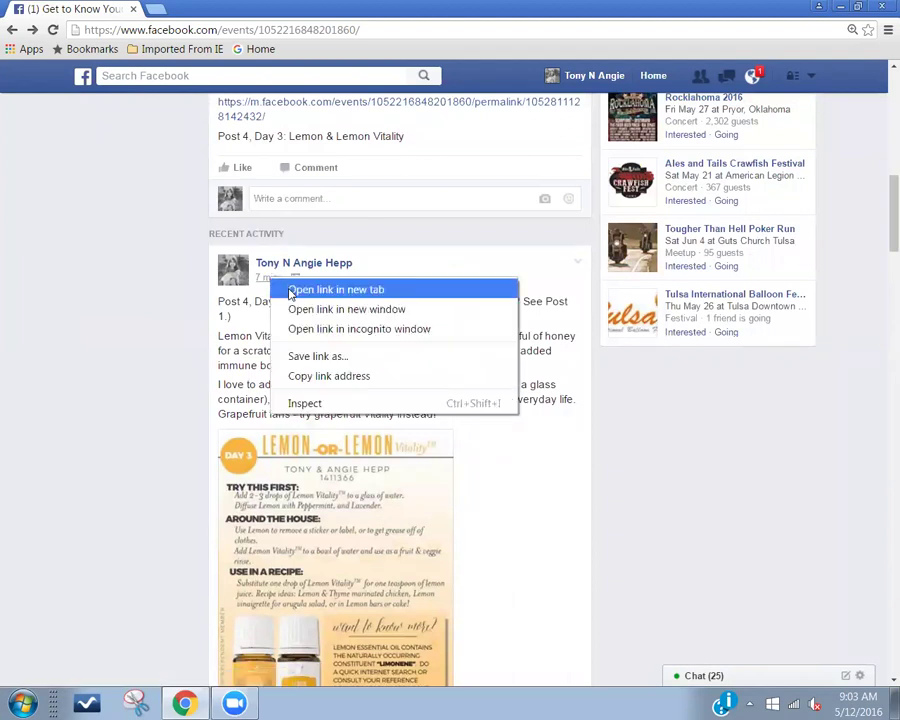
{"action": "left_click", "coordinate": [291, 291]}
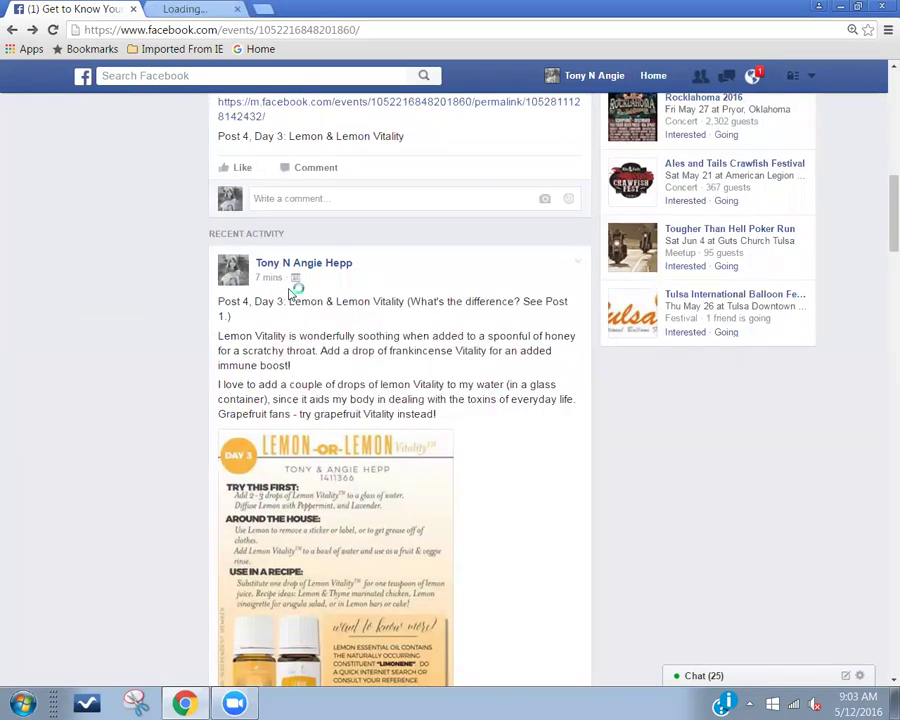
{"action": "left_click", "coordinate": [203, 9]}
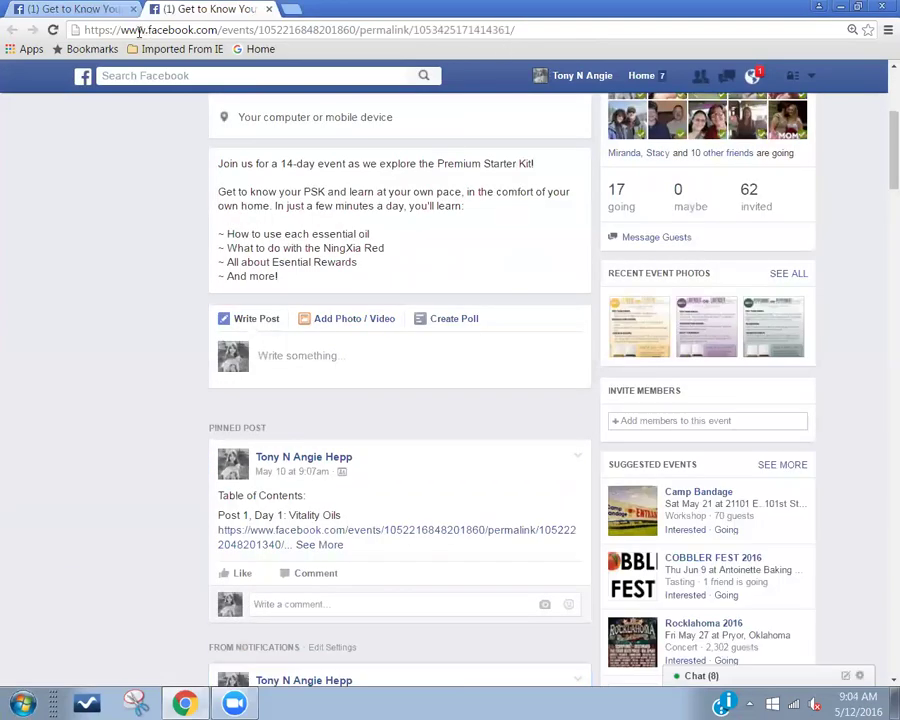
Copy the Post 4 permalink address and return to the event page tab
{"action": "right_click", "coordinate": [224, 32]}
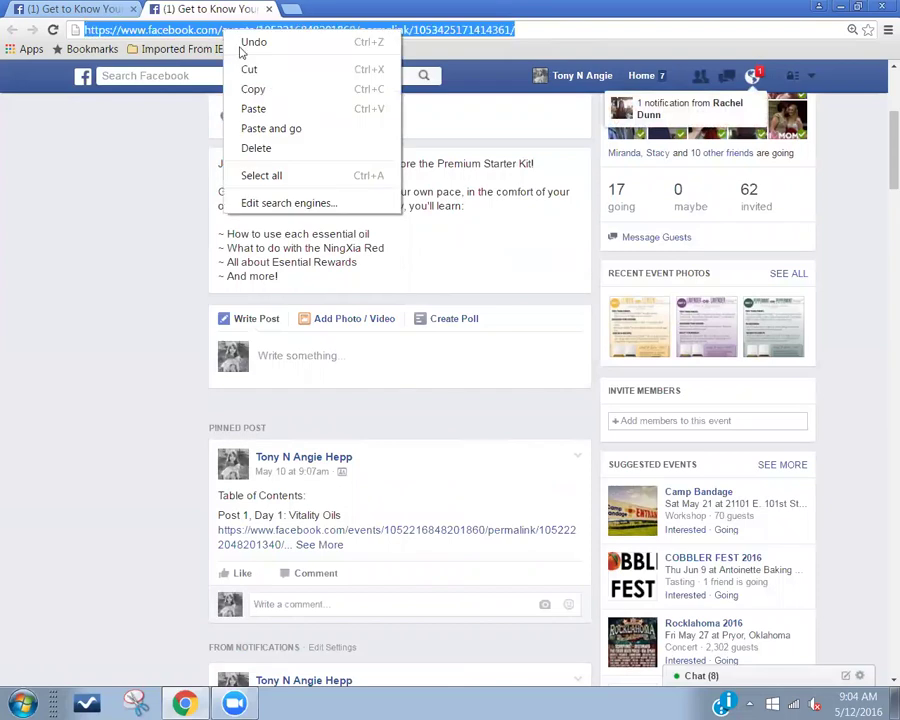
{"action": "left_click", "coordinate": [252, 90]}
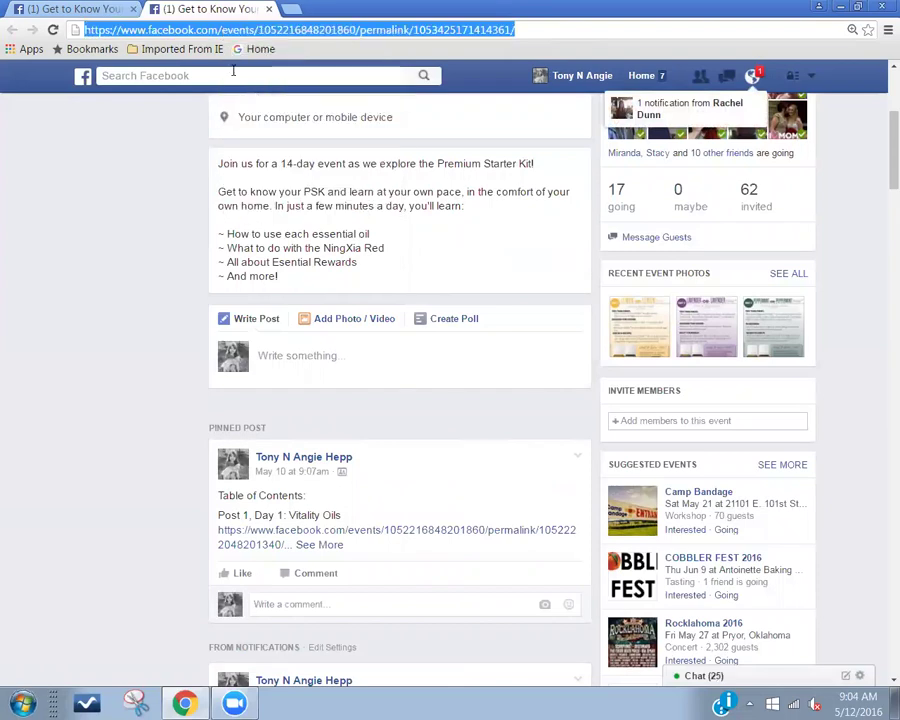
{"action": "left_click", "coordinate": [64, 10]}
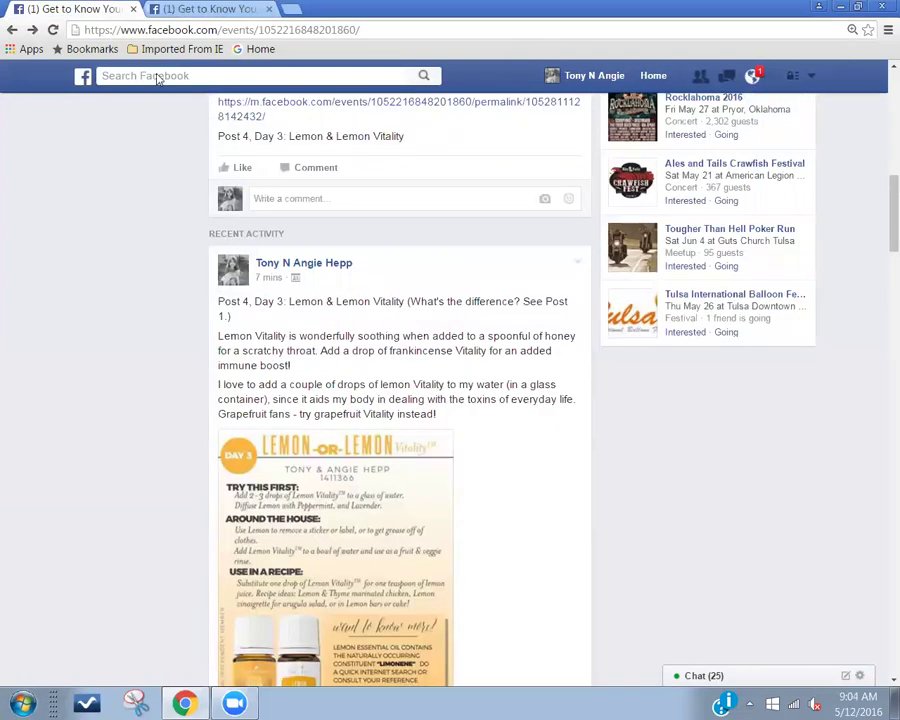
{"action": "scroll", "coordinate": [314, 328], "scroll_direction": "up", "scroll_amount": 3}
{"action": "scroll", "coordinate": [314, 328], "scroll_direction": "up", "scroll_amount": 1}
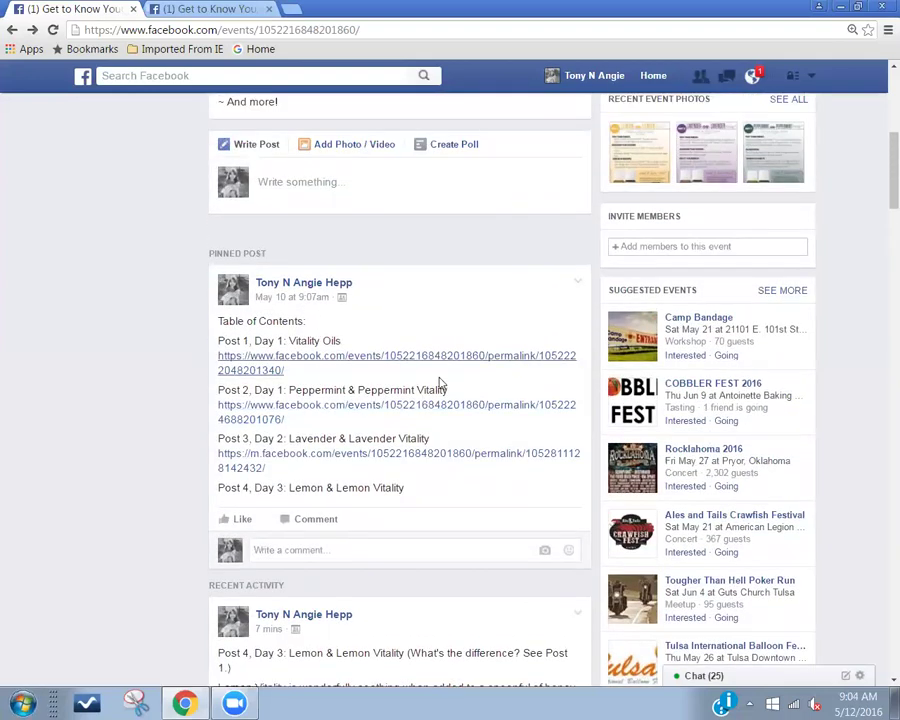
Edit the pinned post to paste the Post 4 permalink on a new line beneath its entry, then save
{"action": "left_click", "coordinate": [577, 284]}
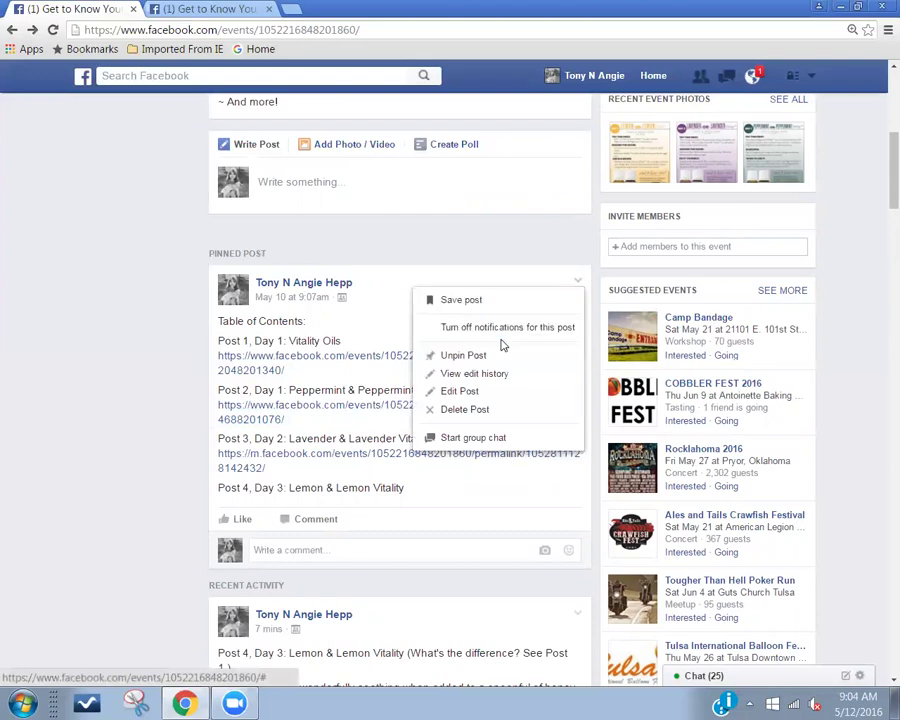
{"action": "left_click", "coordinate": [480, 392]}
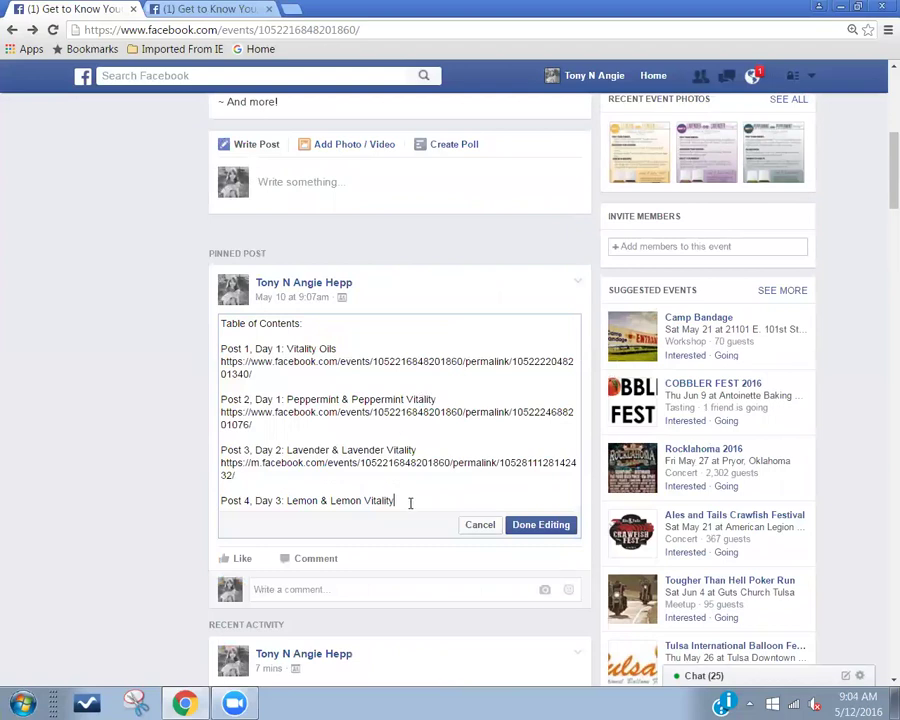
{"action": "key", "text": "Return"}
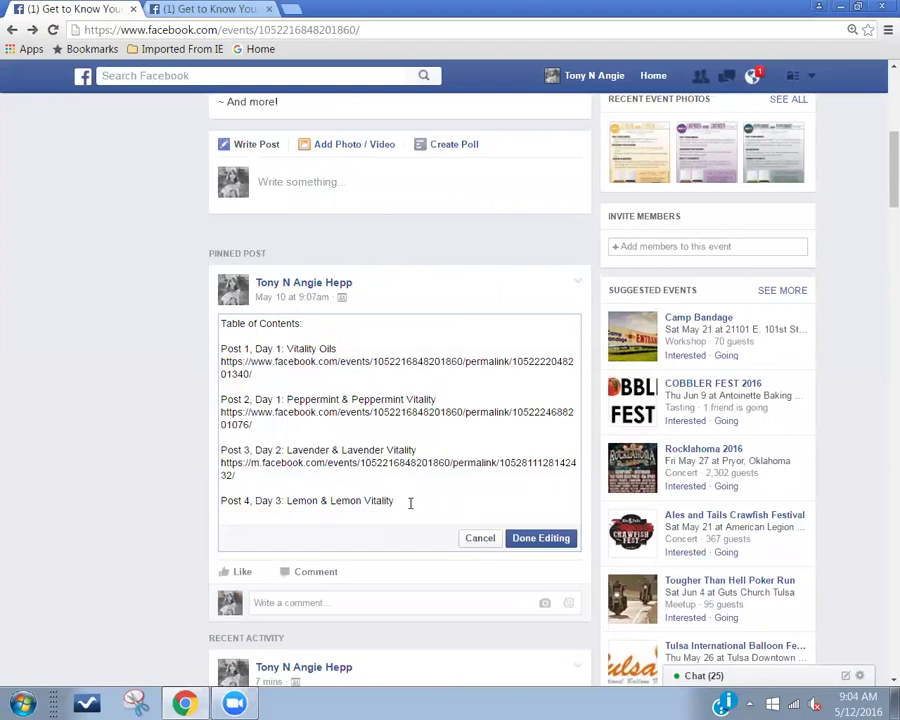
{"action": "key", "text": "ctrl+v"}
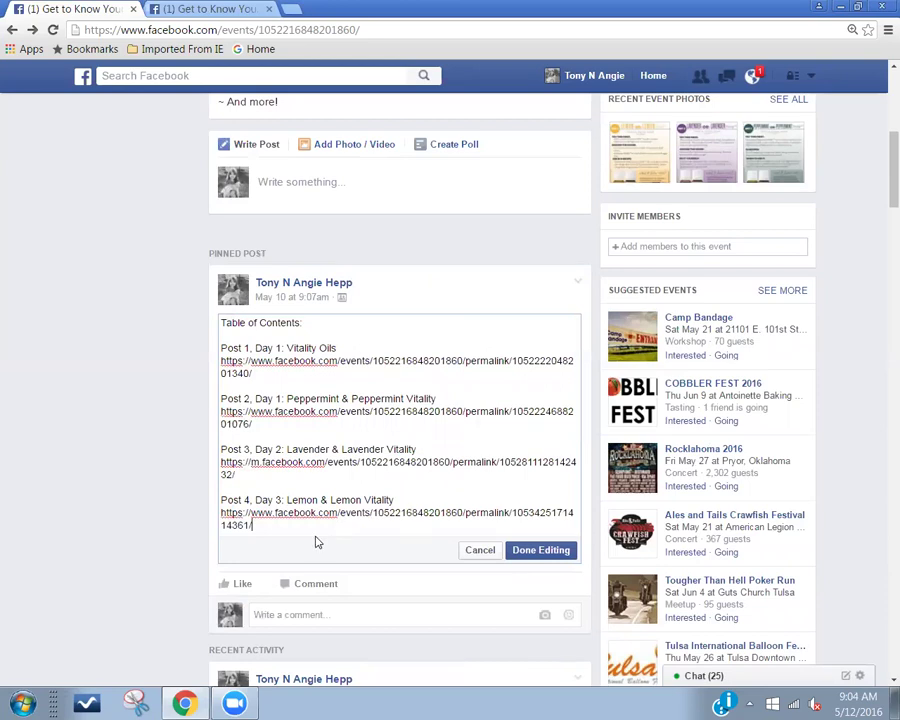
{"action": "left_click", "coordinate": [552, 554]}
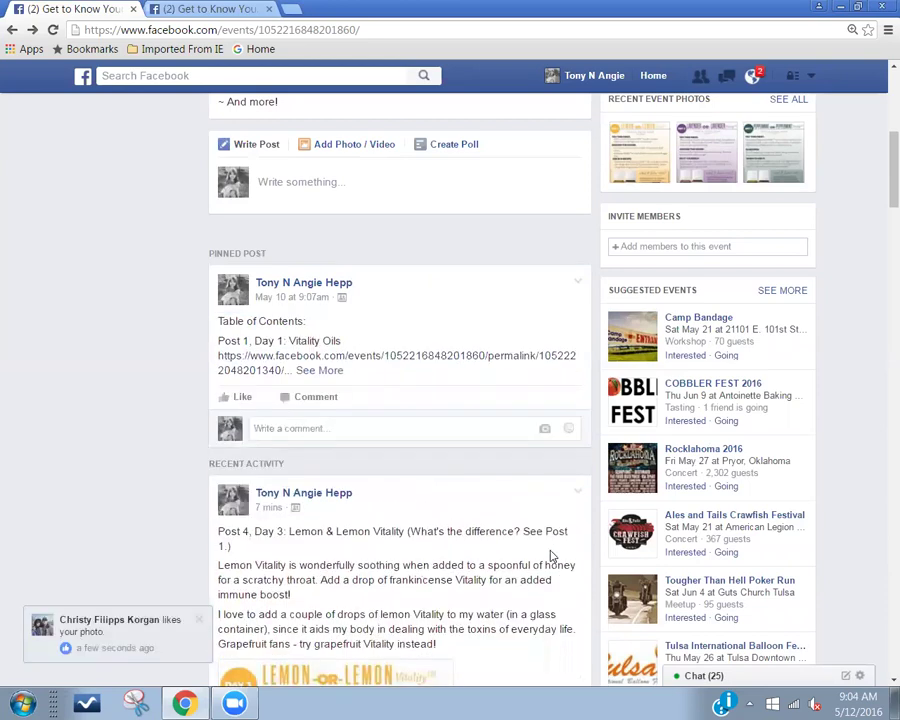
Expand the pinned post and follow the new Post 4 link to confirm it works
{"action": "left_click", "coordinate": [333, 376]}
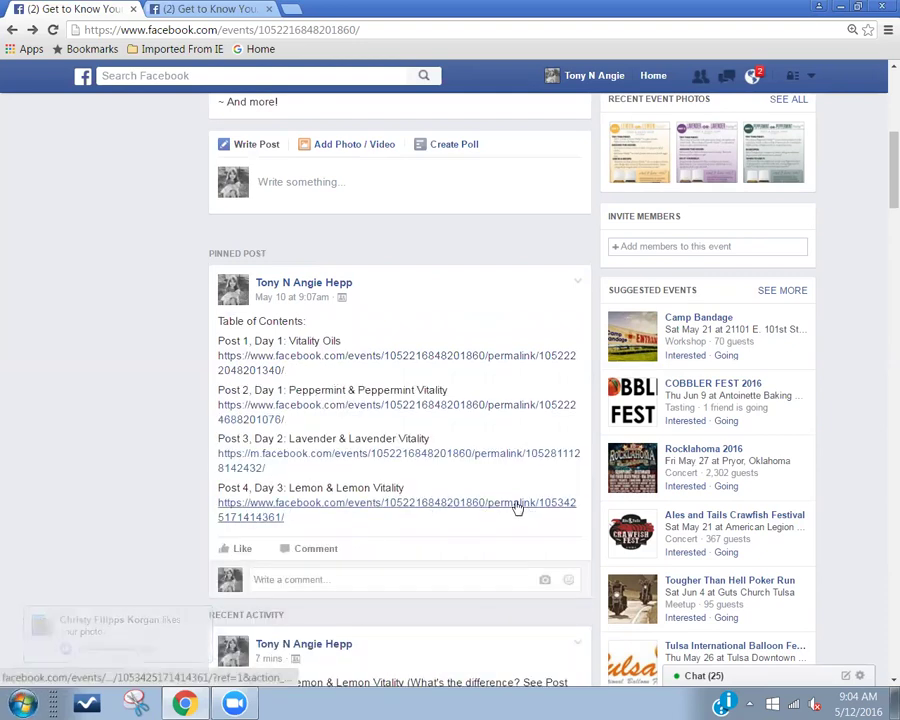
{"action": "left_click", "coordinate": [368, 511]}
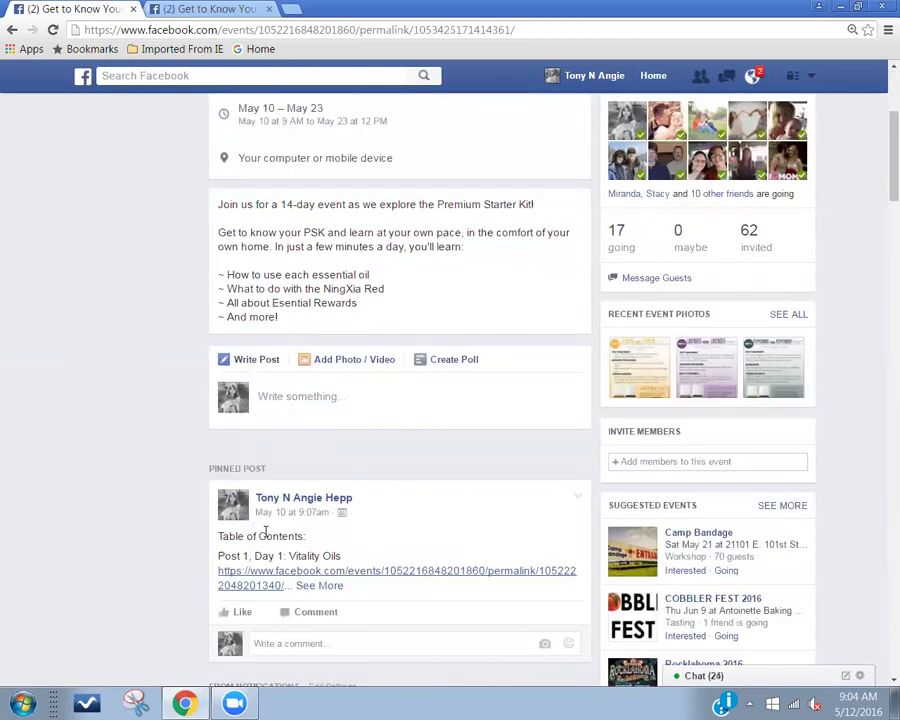
{"action": "scroll", "coordinate": [265, 531], "scroll_direction": "down", "scroll_amount": 3}
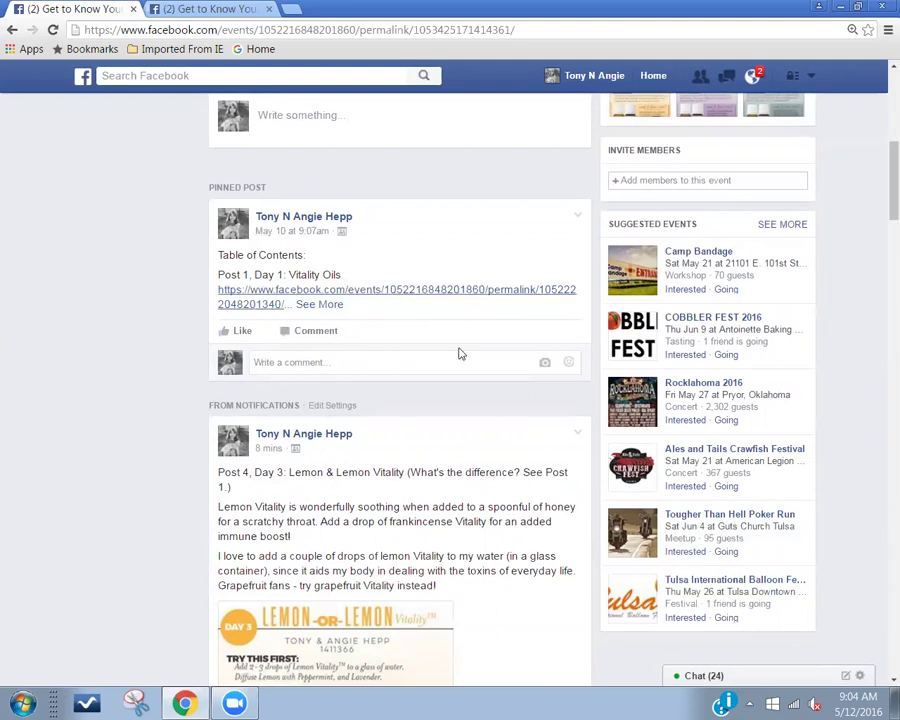
{"action": "scroll", "coordinate": [397, 355], "scroll_direction": "down", "scroll_amount": 4}
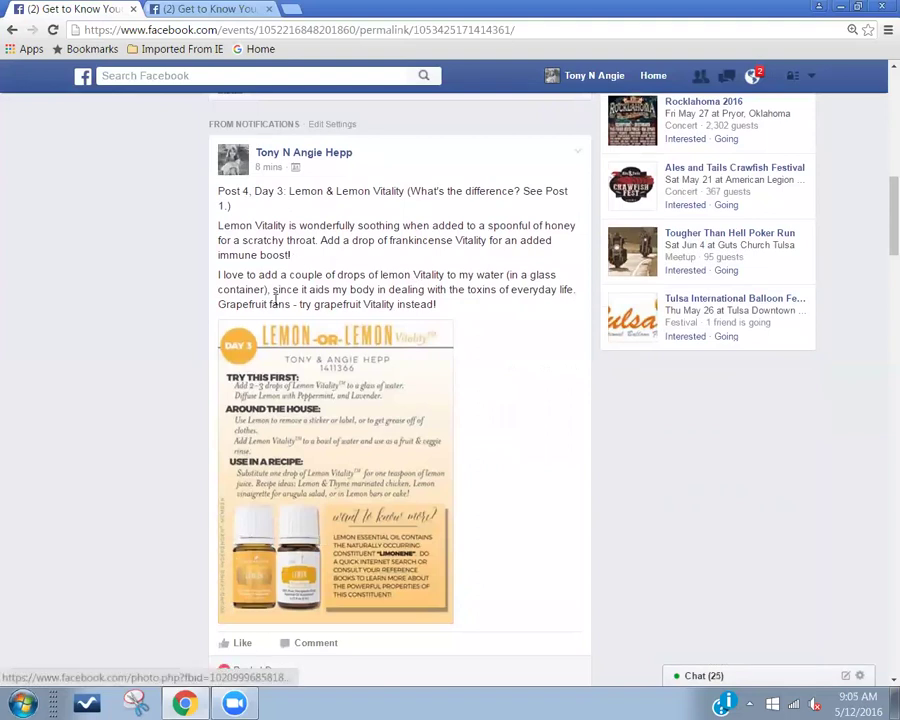
Close the extra permalink tab and reload the main event page via its title
{"action": "left_click", "coordinate": [268, 10]}
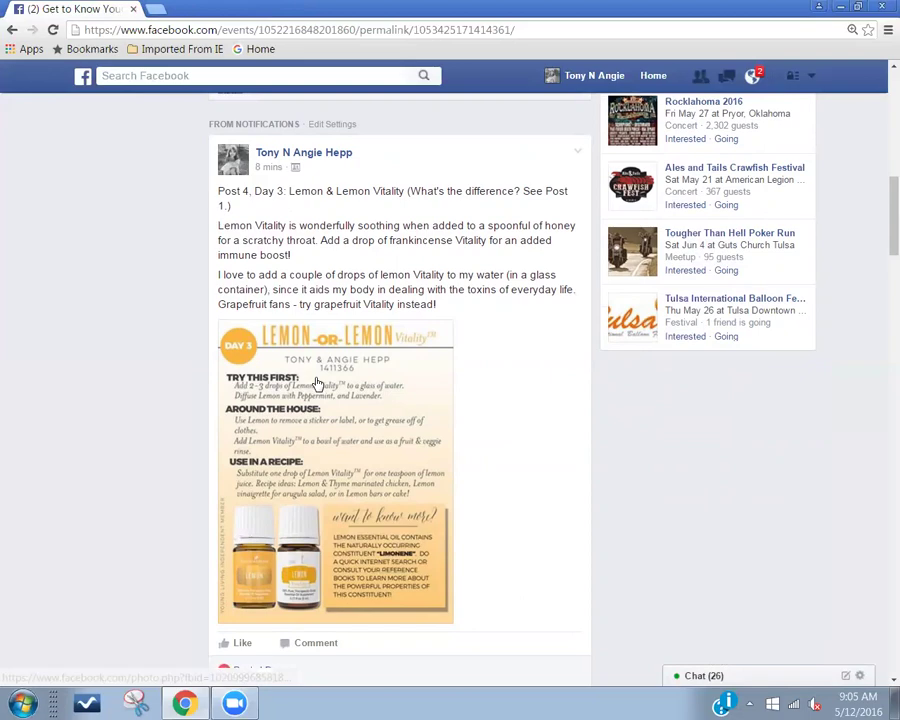
{"action": "scroll", "coordinate": [316, 380], "scroll_direction": "up", "scroll_amount": 10}
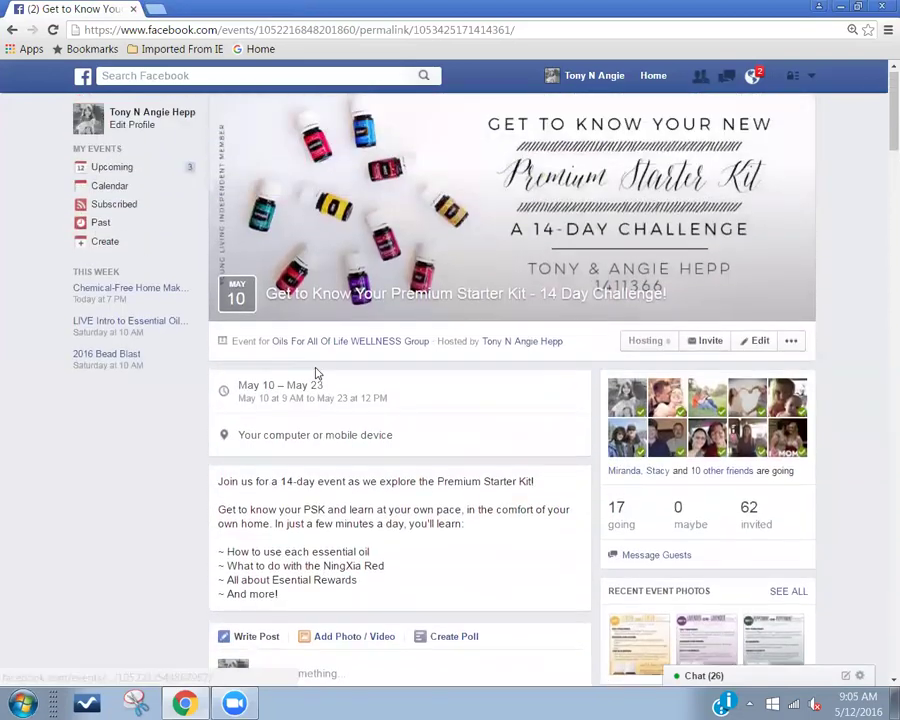
{"action": "left_click", "coordinate": [347, 298]}
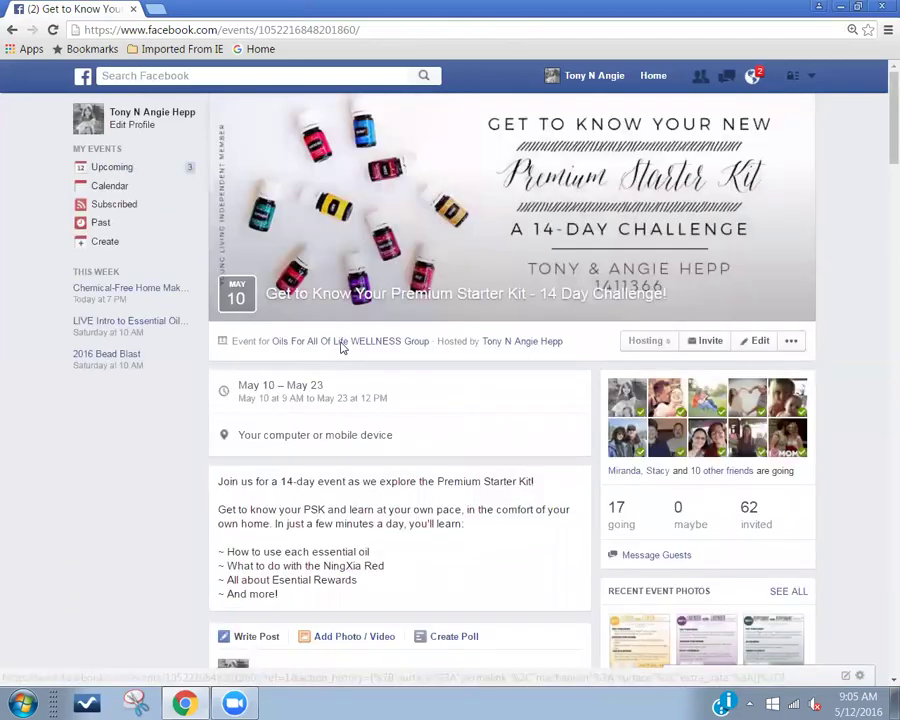
Expand the pinned post's full Table of Contents on the event page
{"action": "scroll", "coordinate": [344, 352], "scroll_direction": "down", "scroll_amount": 5}
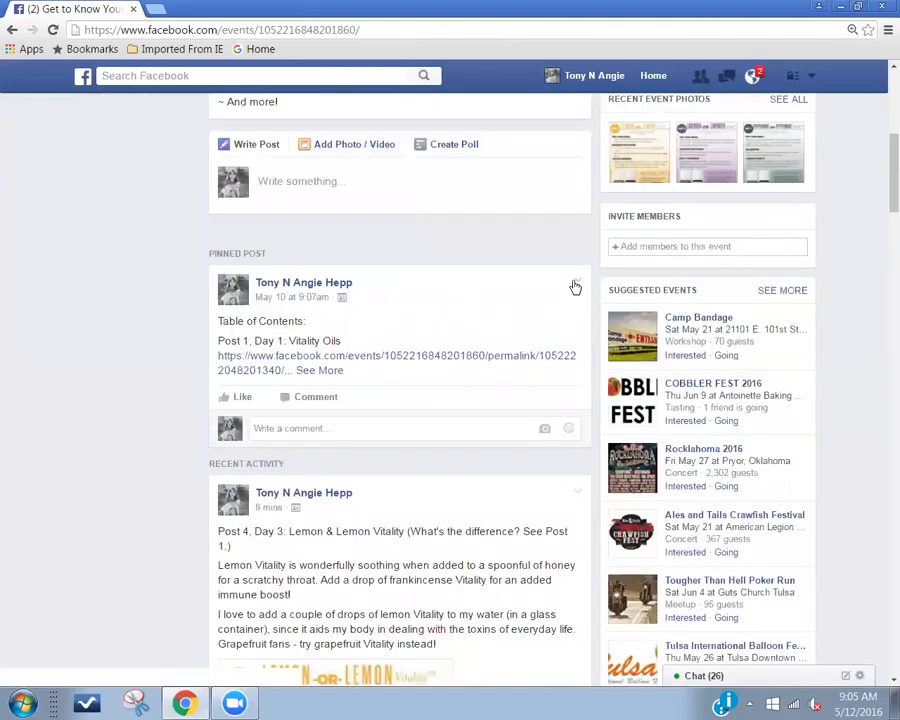
{"action": "left_click", "coordinate": [575, 284]}
{"action": "left_click", "coordinate": [374, 318]}
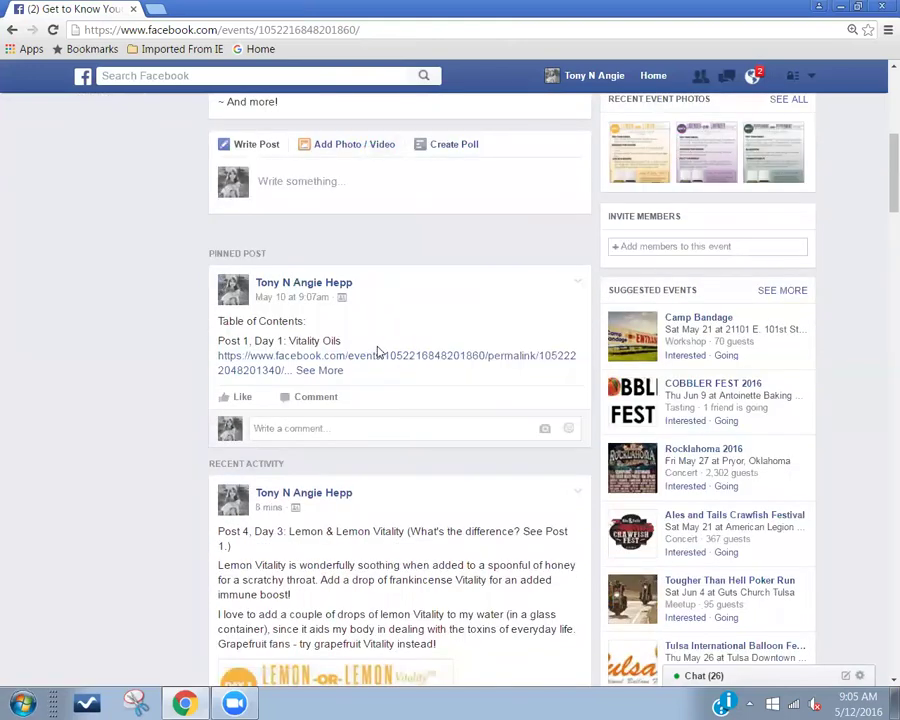
{"action": "left_click", "coordinate": [320, 370]}
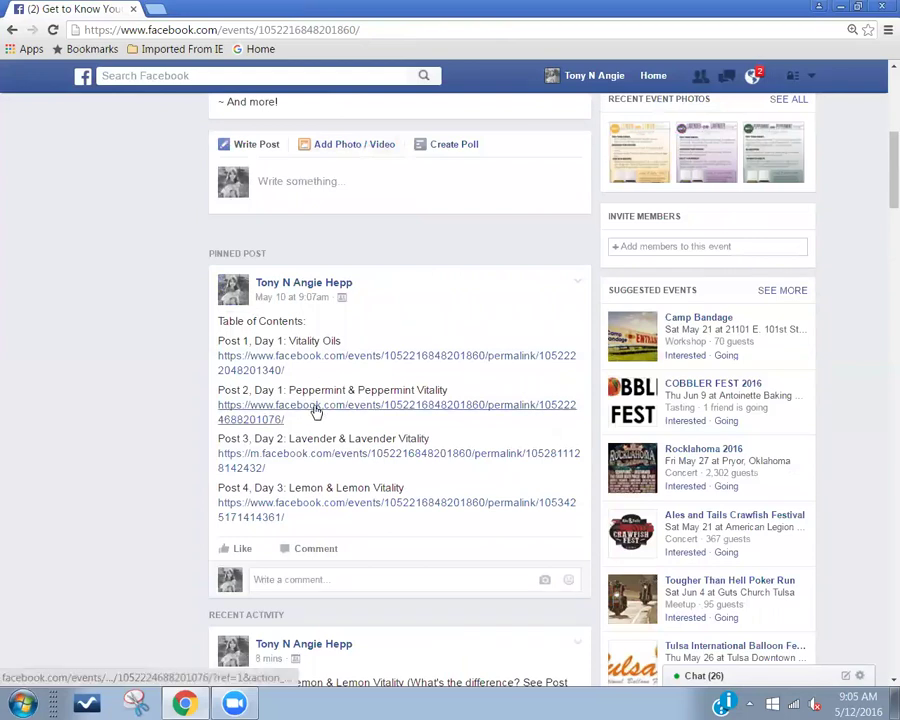
Follow the Post 1, Day 1 link and scroll through the Vitality Oils welcome post
{"action": "left_click", "coordinate": [262, 363]}
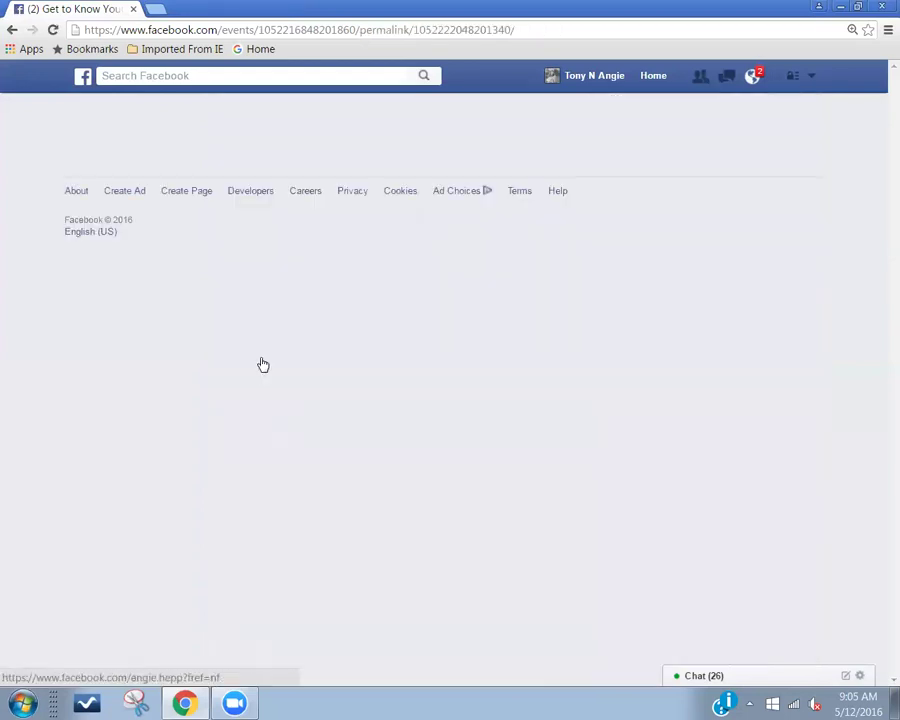
{"action": "scroll", "coordinate": [262, 363], "scroll_direction": "up", "scroll_amount": 3}
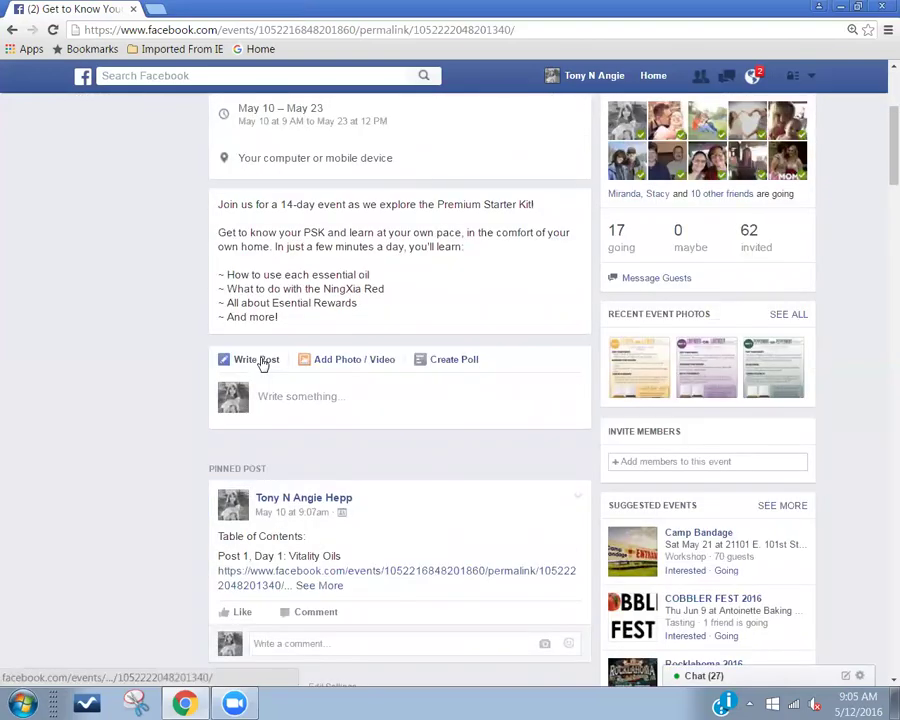
{"action": "scroll", "coordinate": [366, 413], "scroll_direction": "down", "scroll_amount": 2}
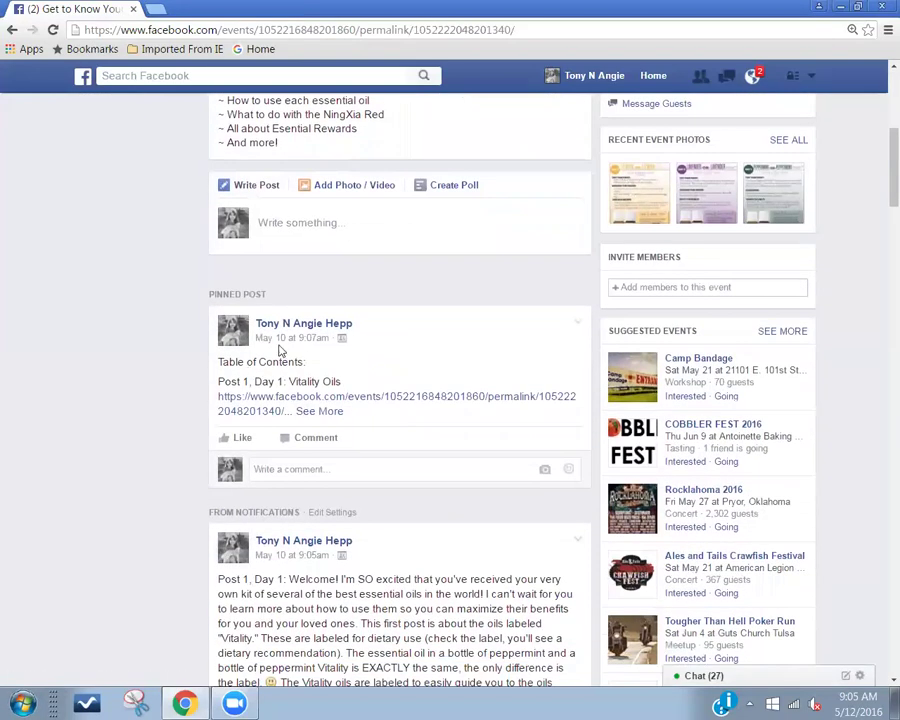
{"action": "scroll", "coordinate": [395, 343], "scroll_direction": "down", "scroll_amount": 3}
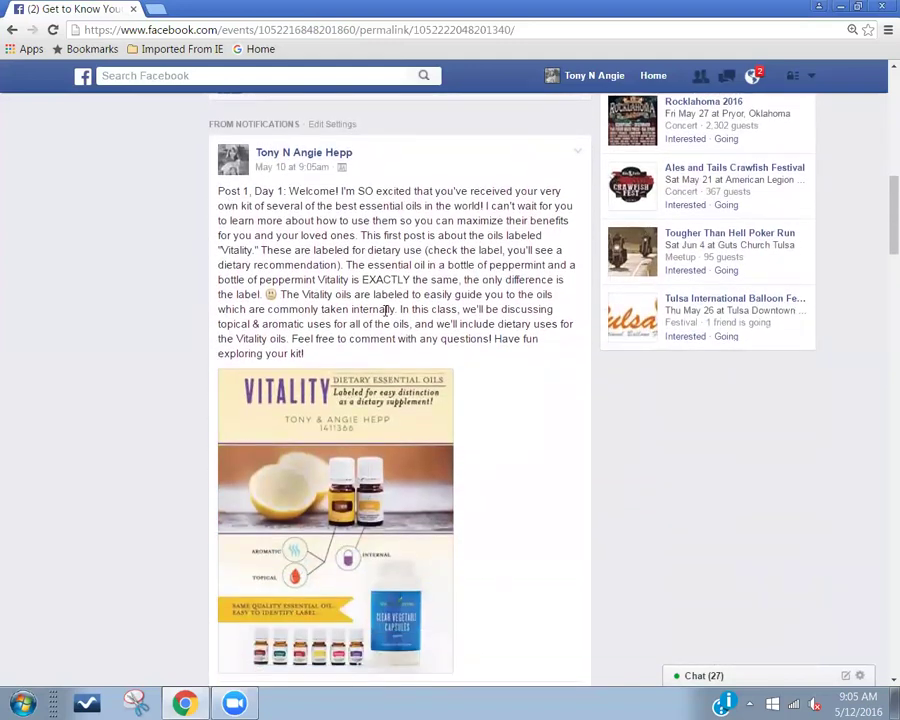
{"action": "scroll", "coordinate": [388, 310], "scroll_direction": "down", "scroll_amount": 1}
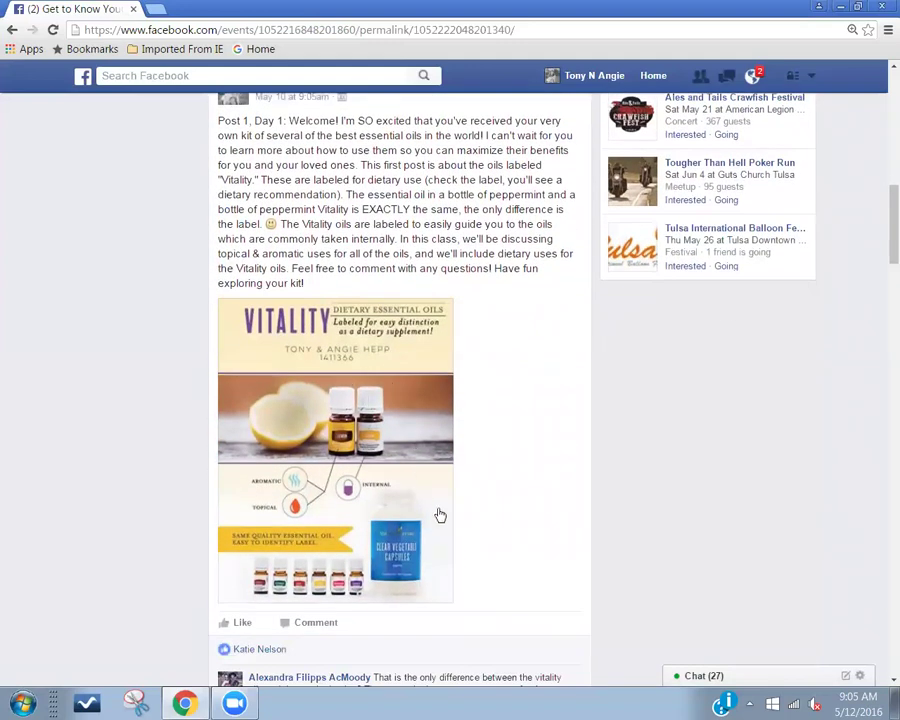
{"action": "scroll", "coordinate": [441, 515], "scroll_direction": "up", "scroll_amount": 8}
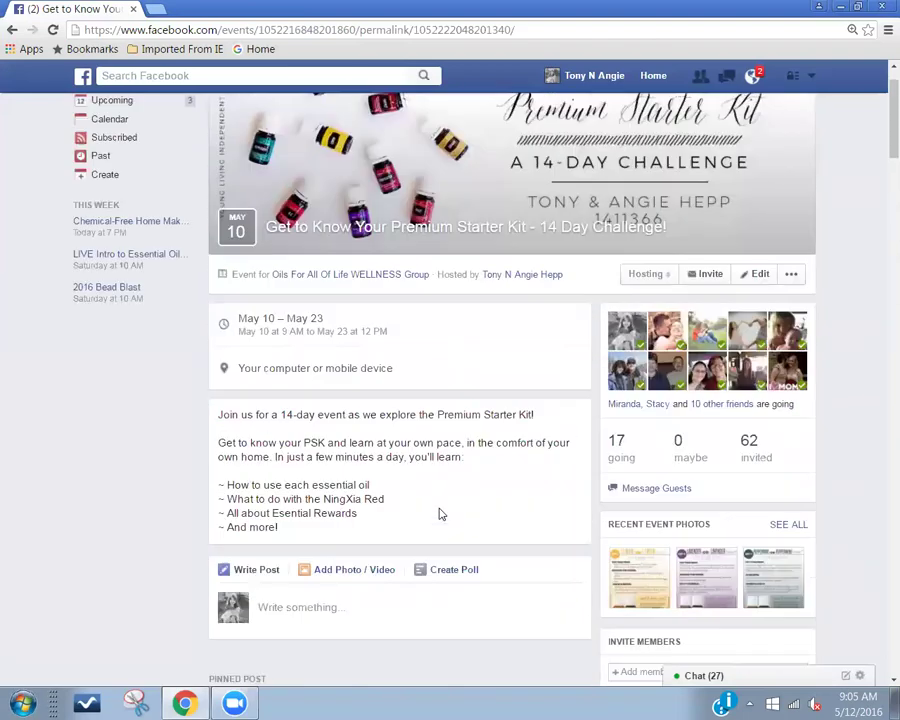
{"action": "scroll", "coordinate": [441, 515], "scroll_direction": "up", "scroll_amount": 1}
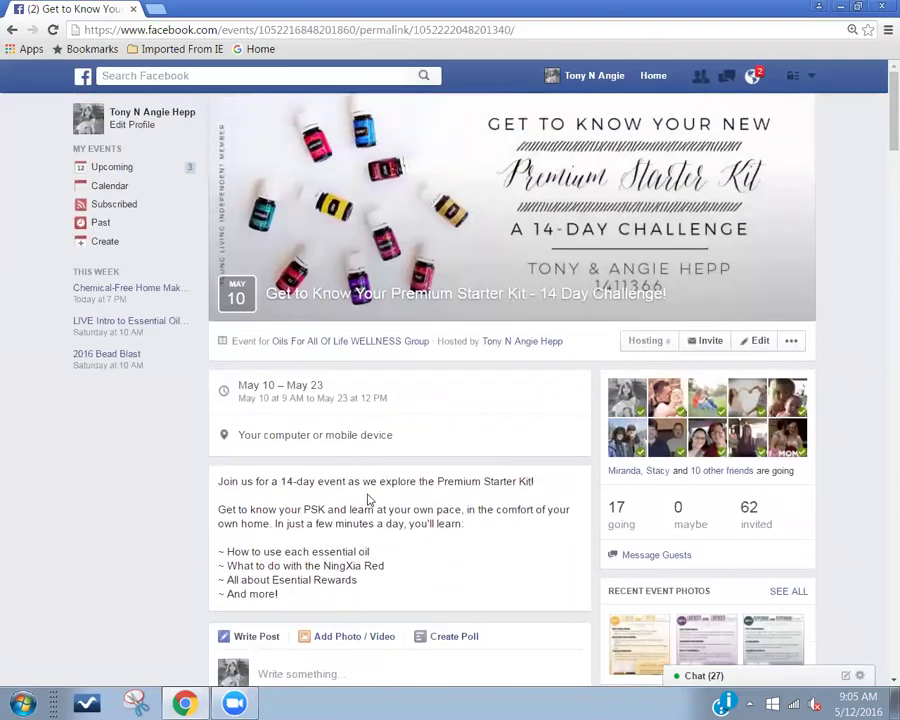
{"action": "scroll", "coordinate": [288, 377], "scroll_direction": "down", "scroll_amount": 3}
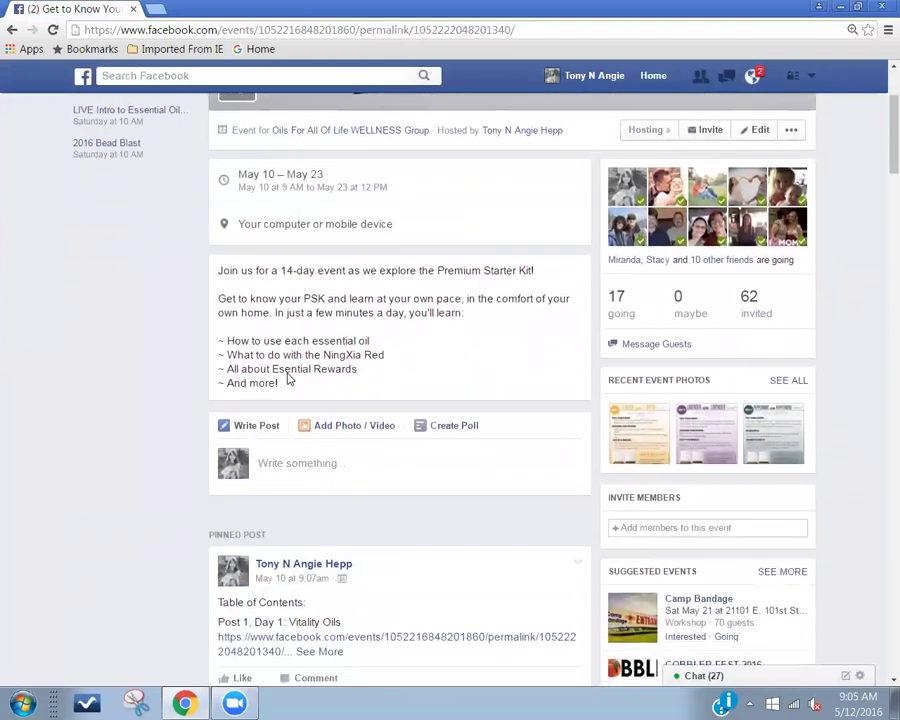
{"action": "scroll", "coordinate": [290, 375], "scroll_direction": "down", "scroll_amount": 3}
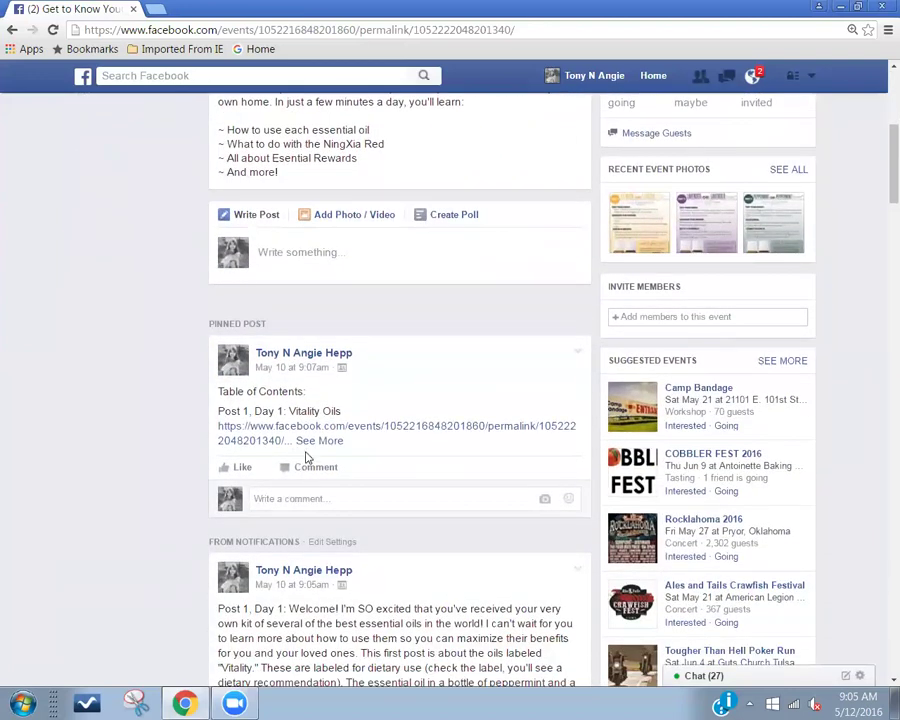